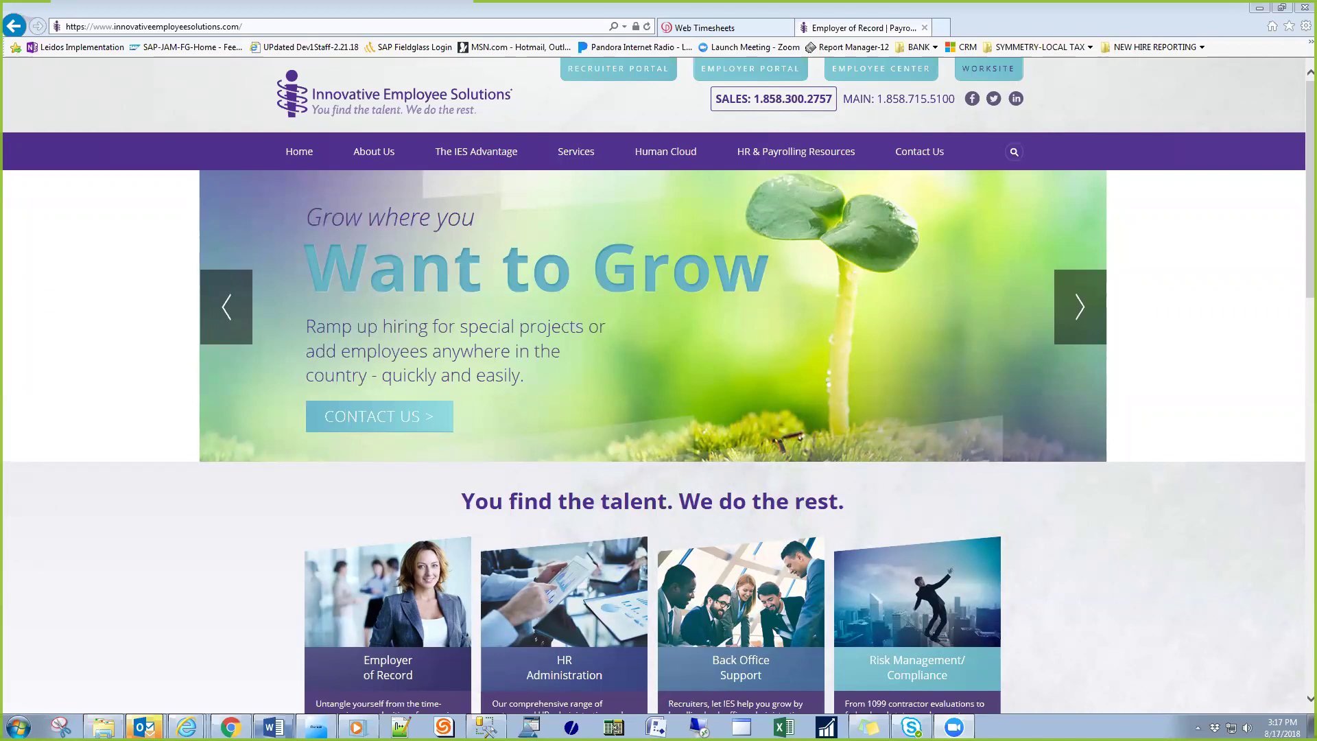
- Switch to the Web Timesheets browser tab showing the empty login form
{"action": "left_click", "coordinate": [273, 726]}
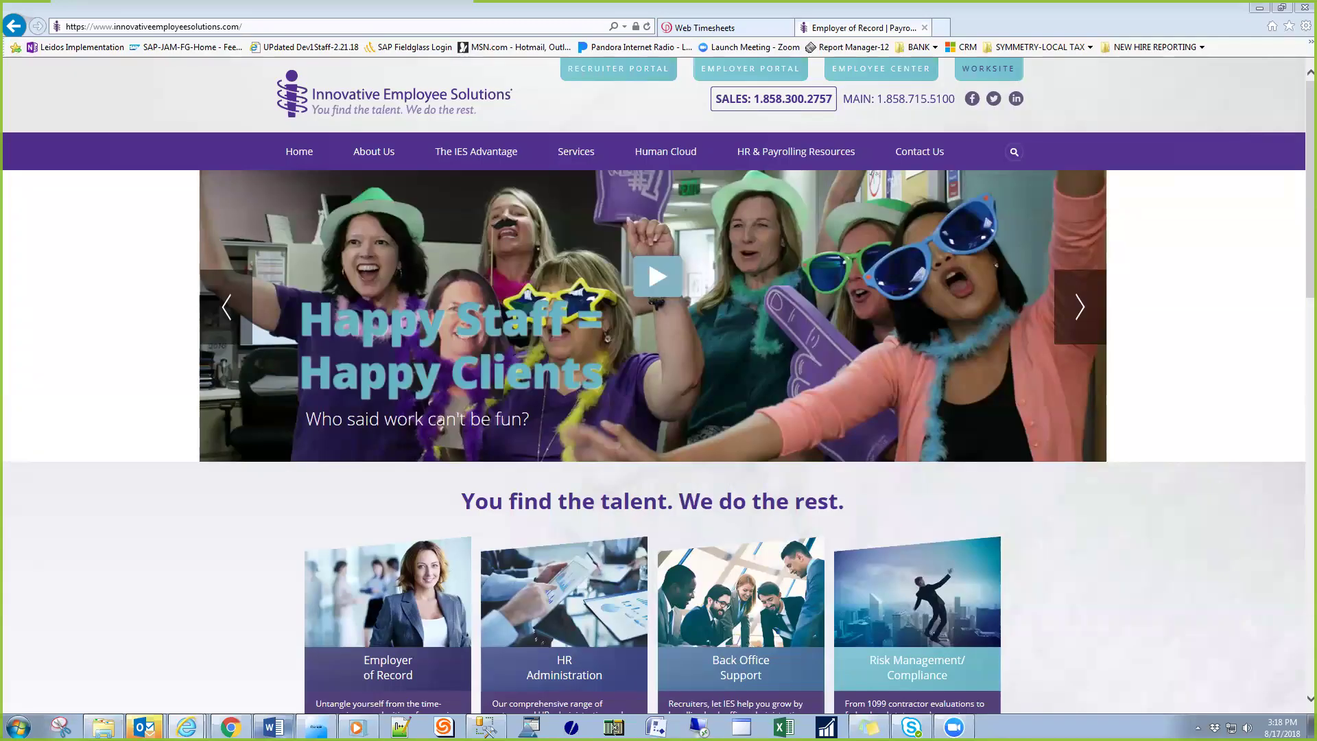
{"action": "left_click", "coordinate": [763, 26]}
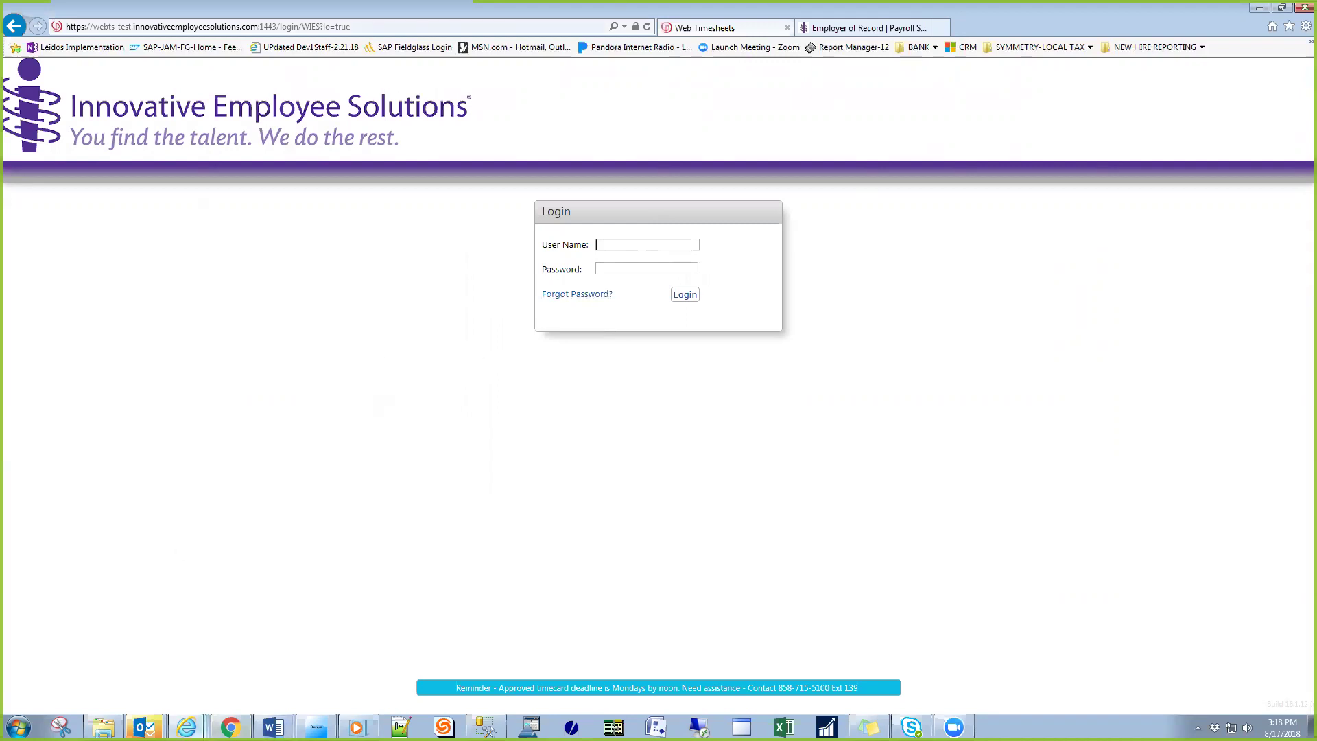
- Switch to the browser window already signed in, showing the empty Recent Timesheets list
{"action": "left_click", "coordinate": [231, 727]}
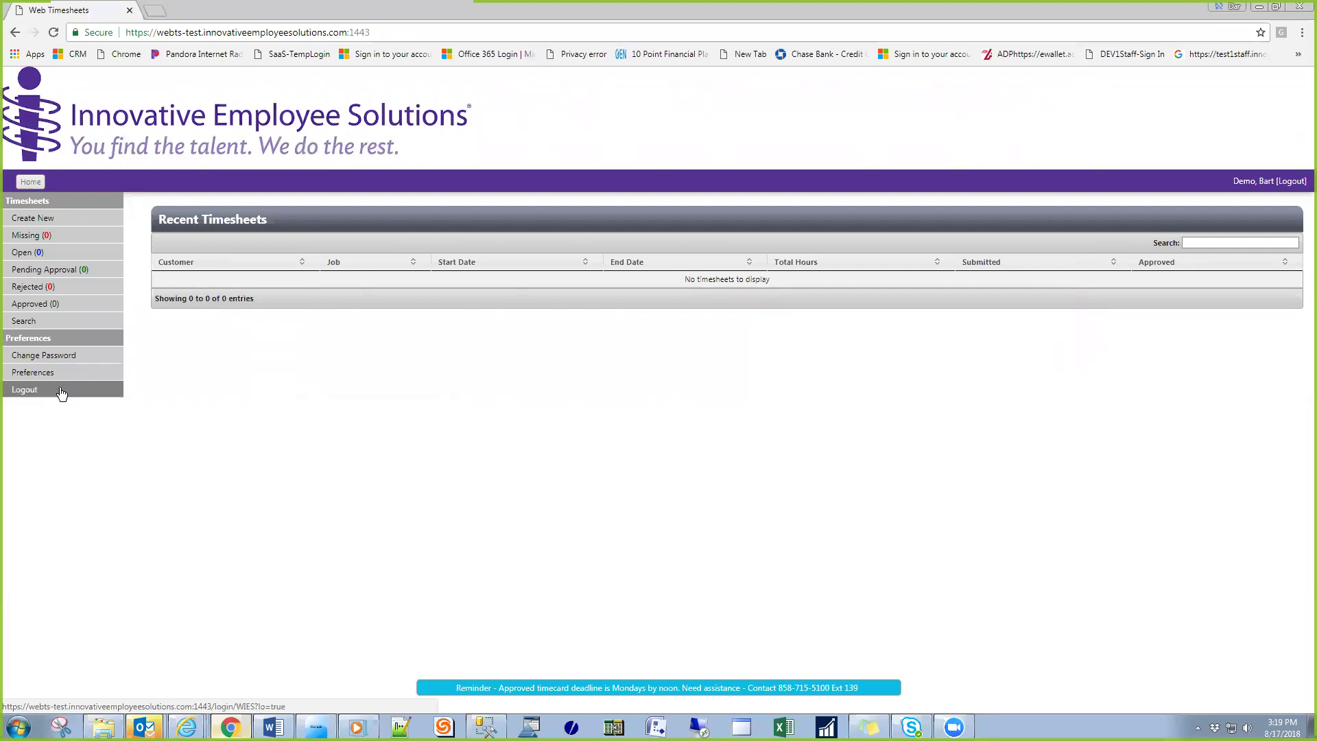
- Create a new timesheet, picking a date to open the 07/28/2018–08/24/2018 Telecommunications grid
{"action": "left_click", "coordinate": [62, 225]}
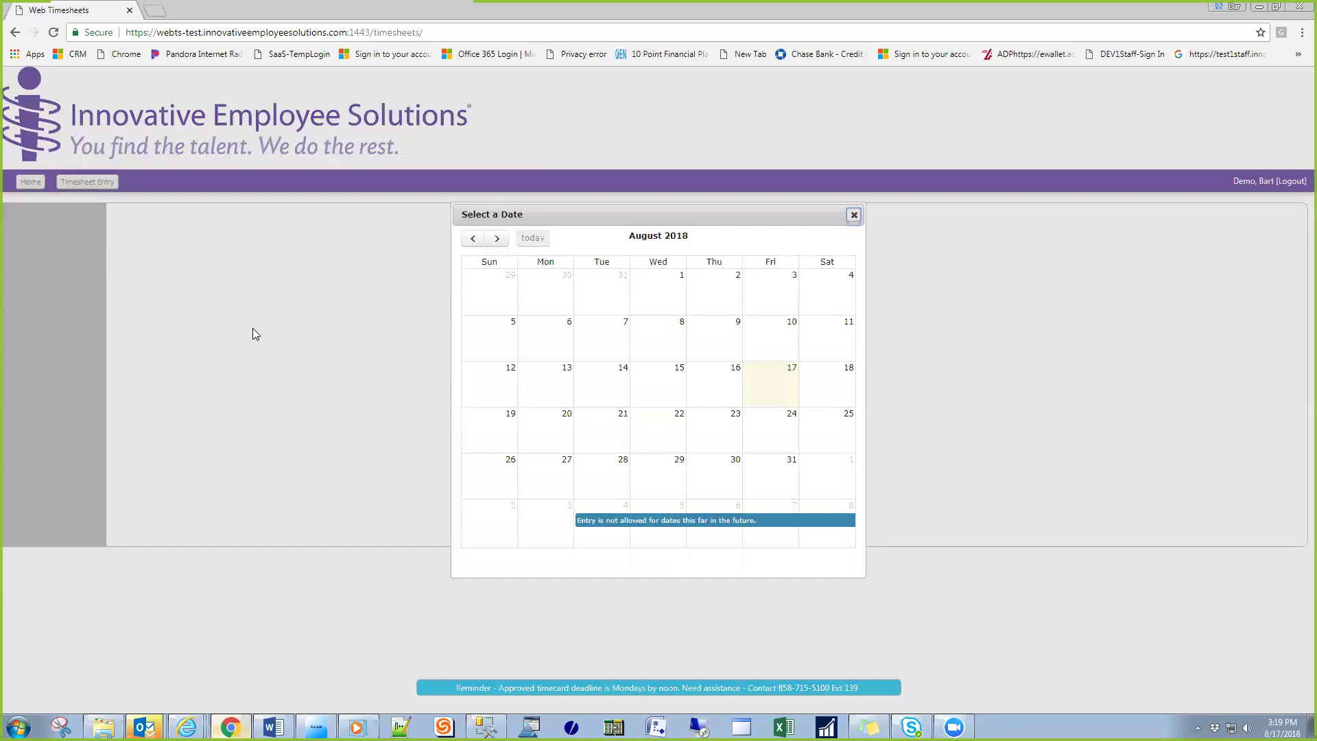
{"action": "left_click", "coordinate": [540, 349]}
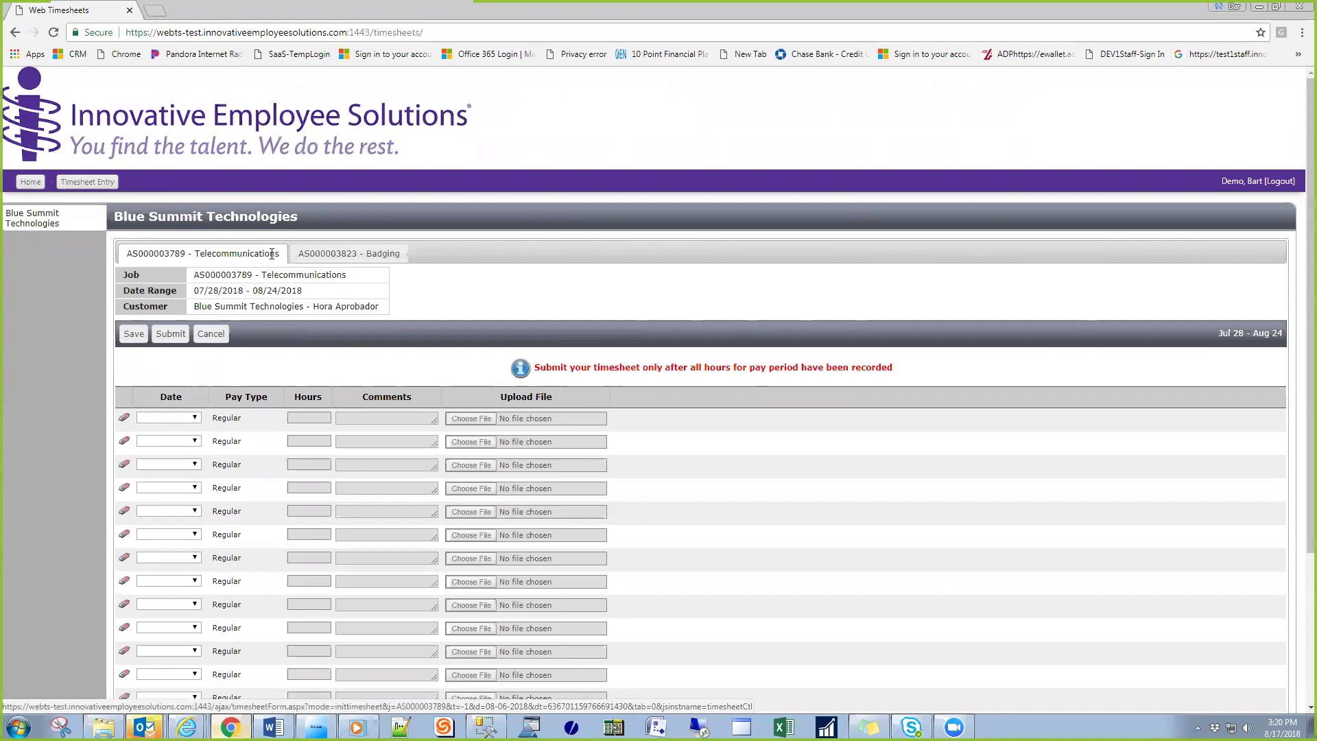
- On the Badging job, set the first row to Mon, Jul 30 with pay type Regular
{"action": "left_click", "coordinate": [311, 256]}
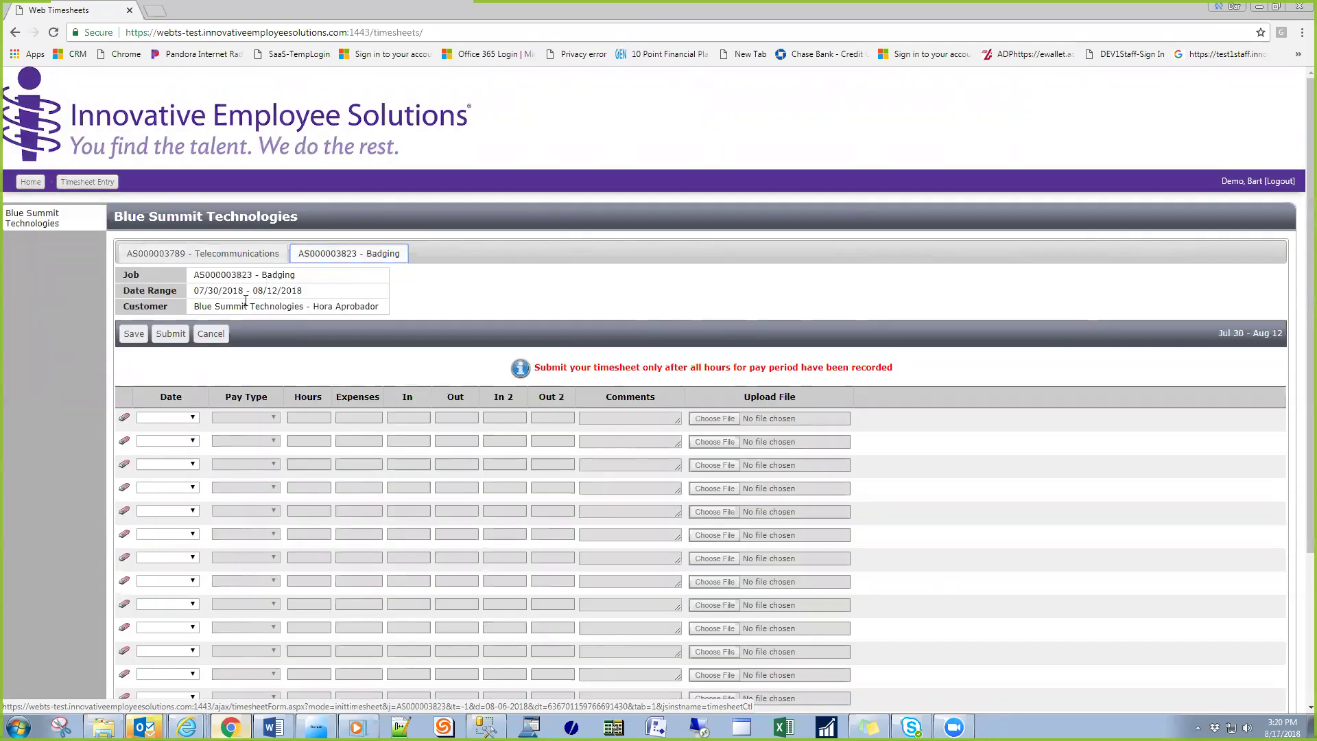
{"action": "left_click", "coordinate": [193, 419]}
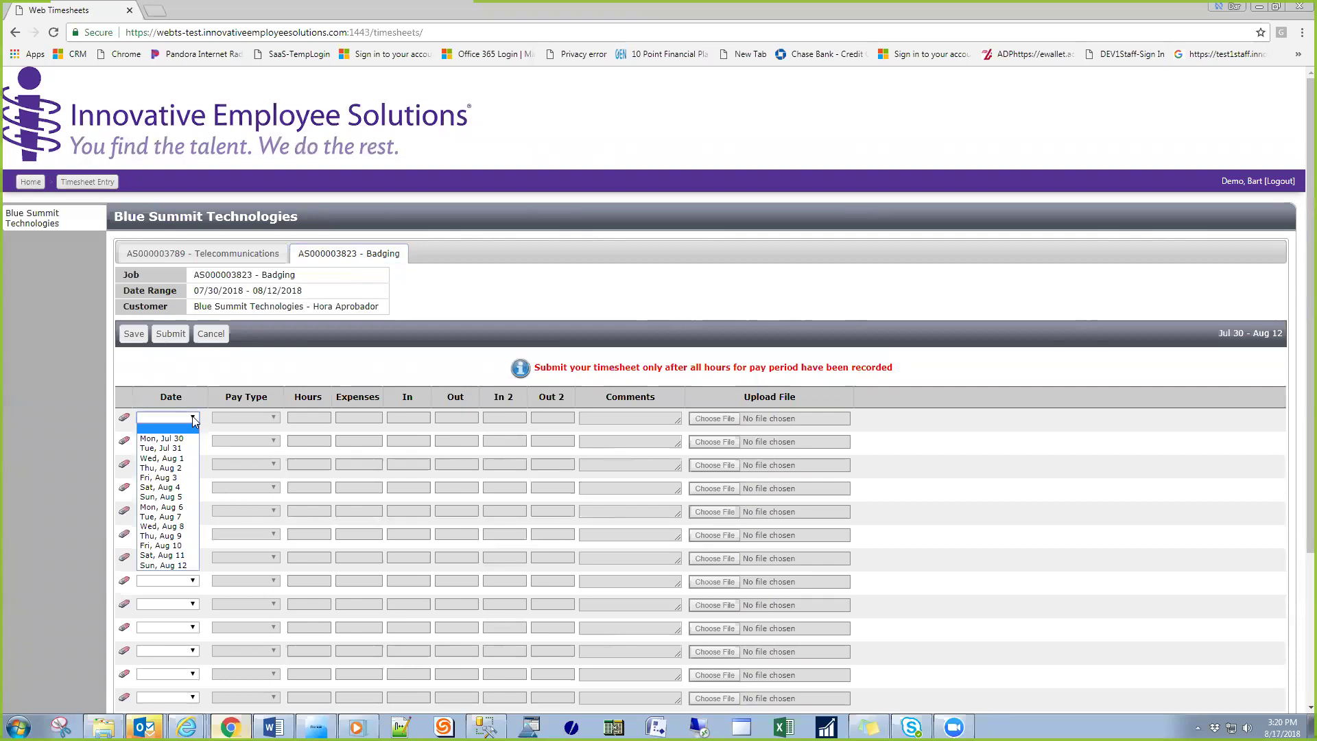
{"action": "left_click", "coordinate": [194, 420]}
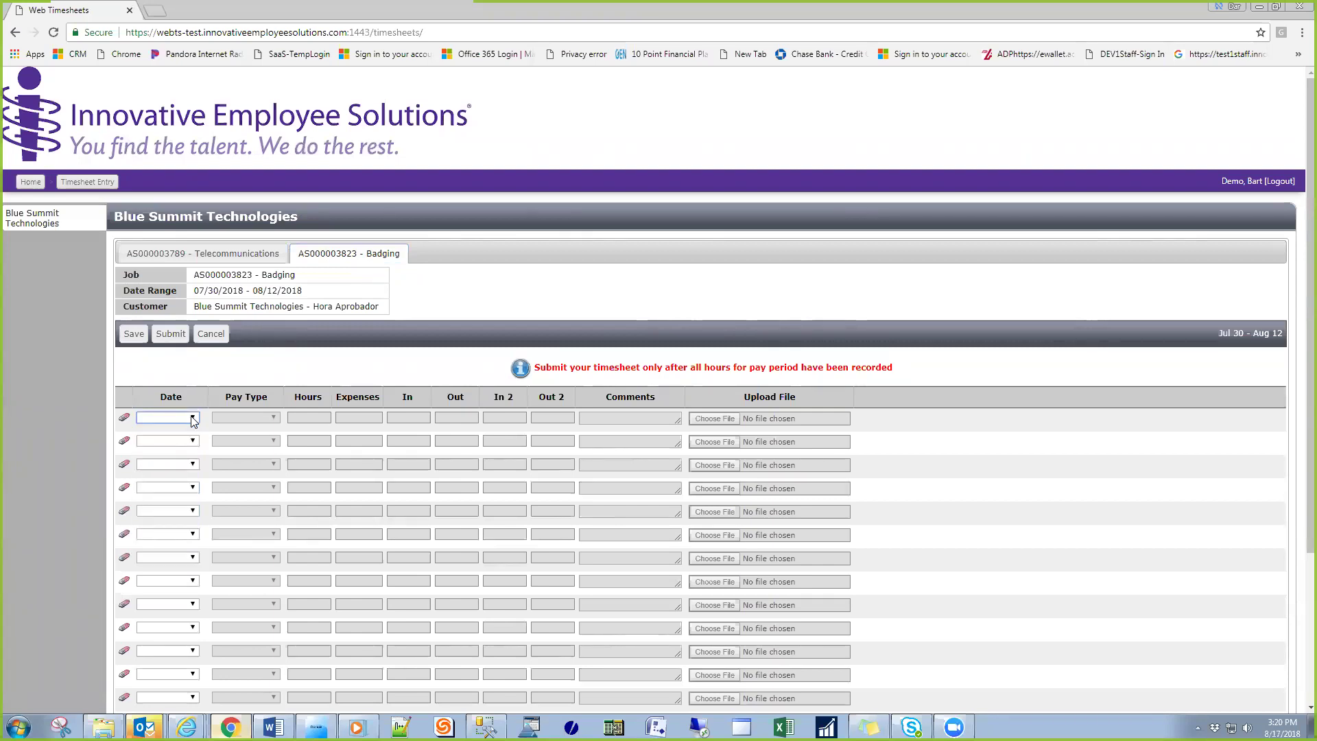
{"action": "key", "text": "Down"}
{"action": "key", "text": "Tab"}
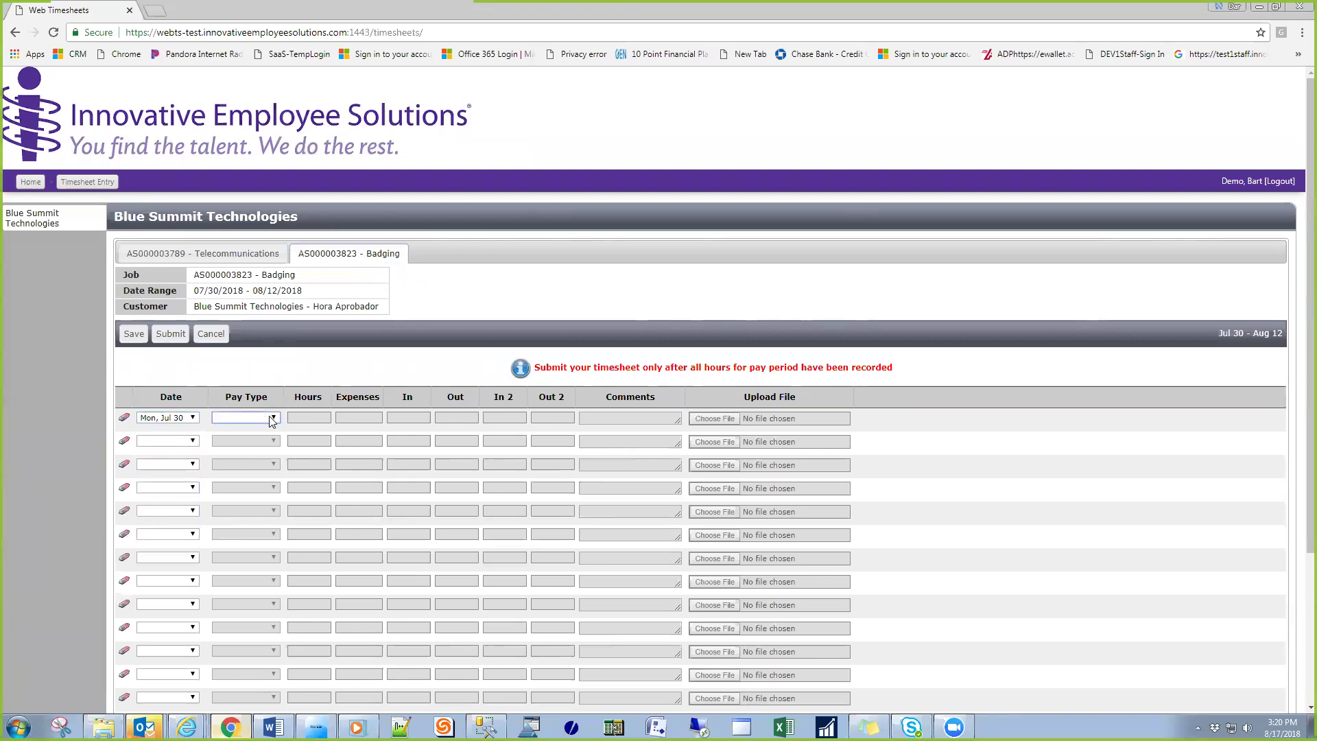
{"action": "key", "text": "Down"}
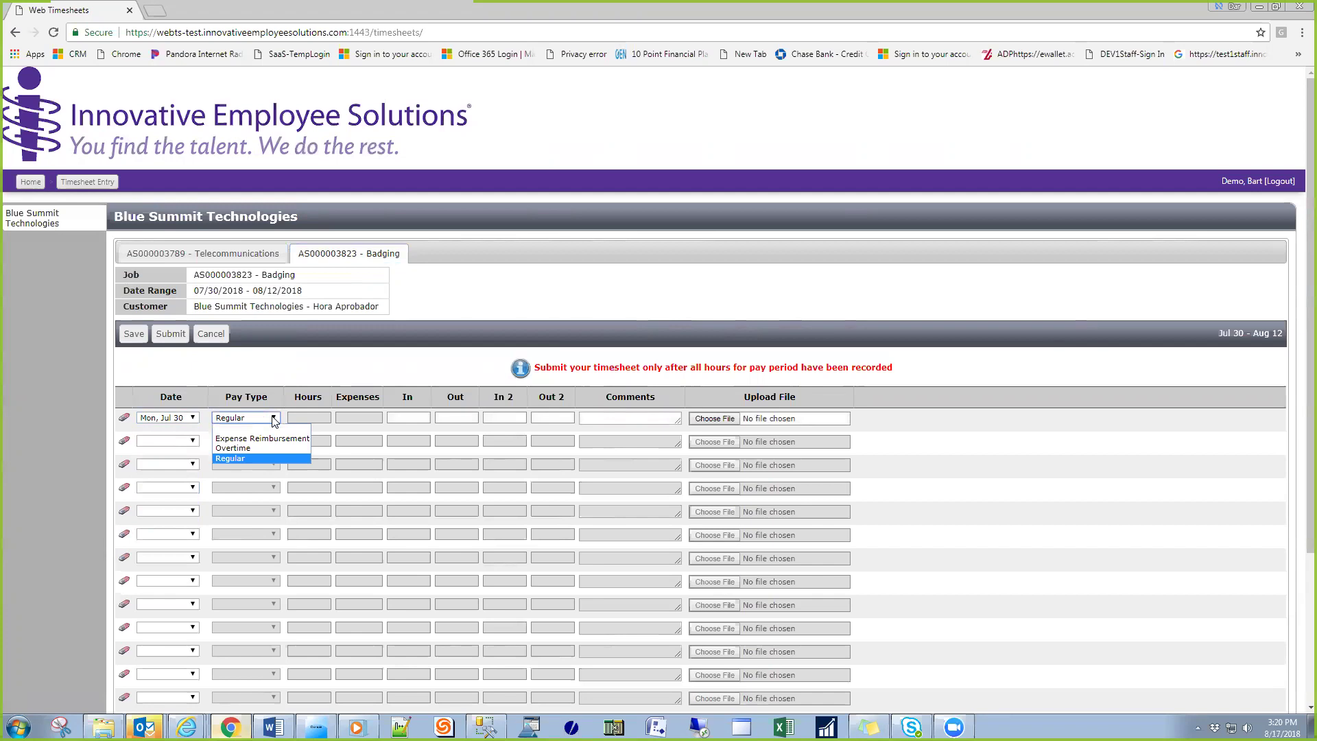
{"action": "left_click", "coordinate": [274, 421]}
{"action": "key", "text": "Tab"}
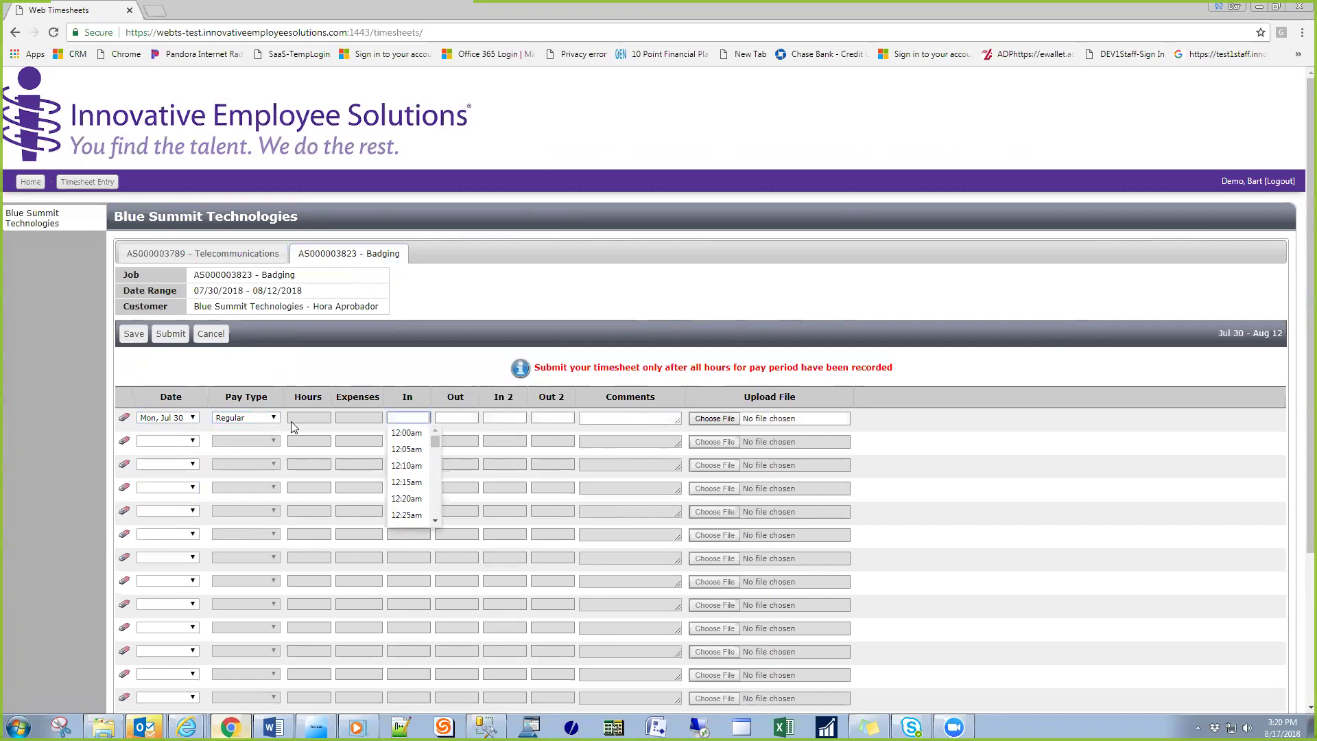
- Enter times 8:30am–12:00pm and 1:00pm–5:30pm for a total of 8.00 hours
{"action": "type", "text": "830"}
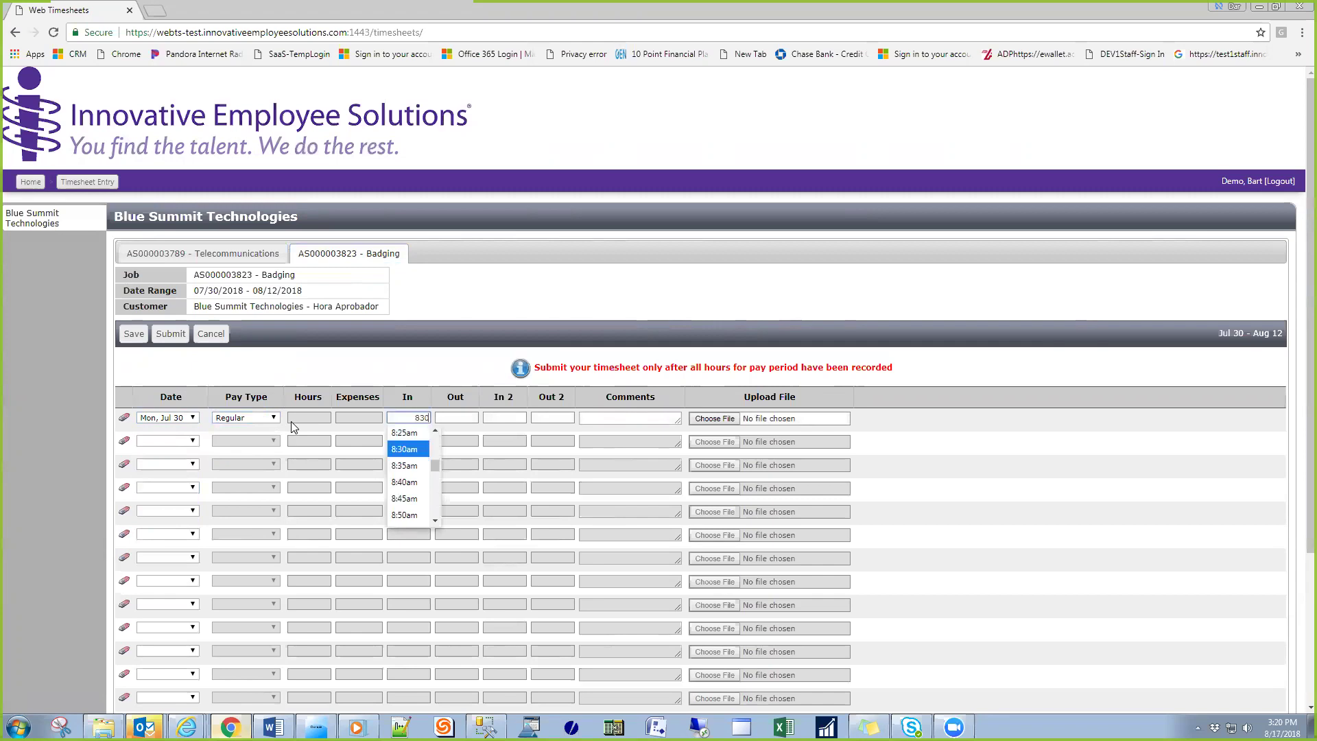
{"action": "key", "text": "Tab"}
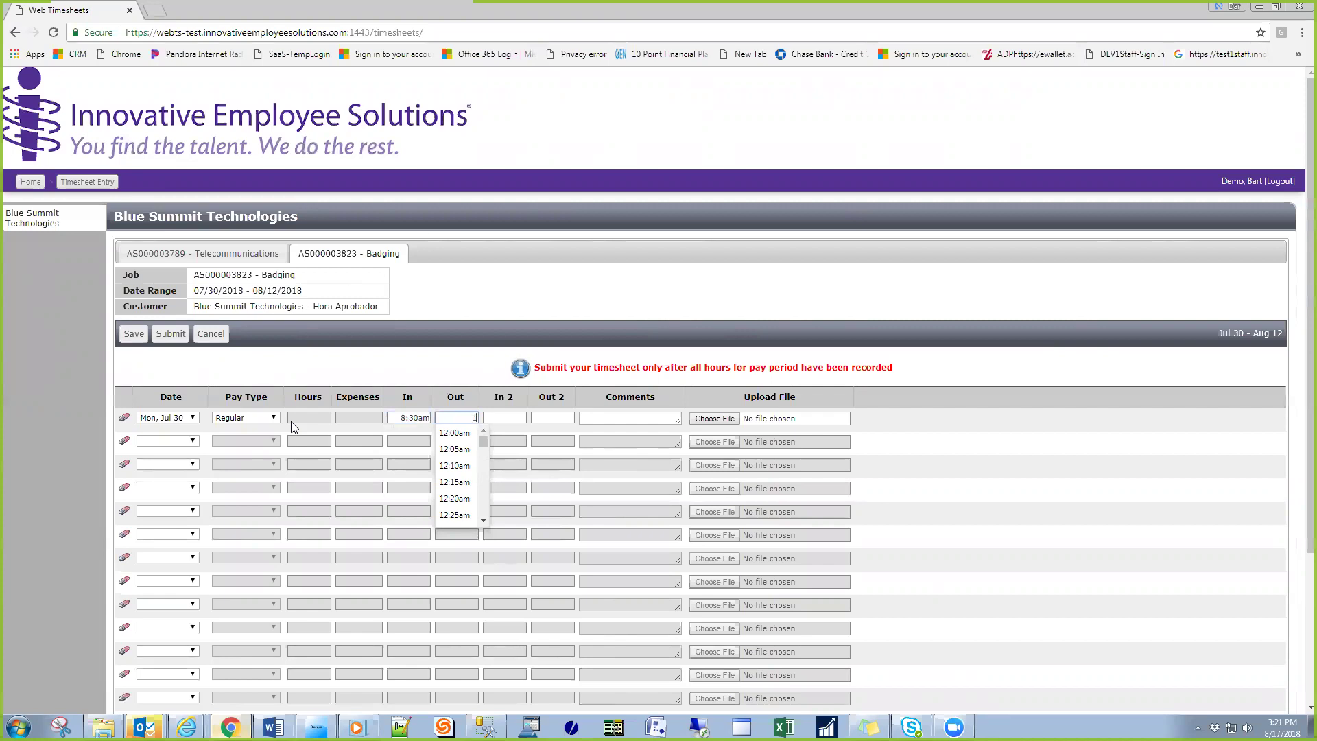
{"action": "type", "text": "12p"}
{"action": "key", "text": "Tab"}
{"action": "type", "text": "1p"}
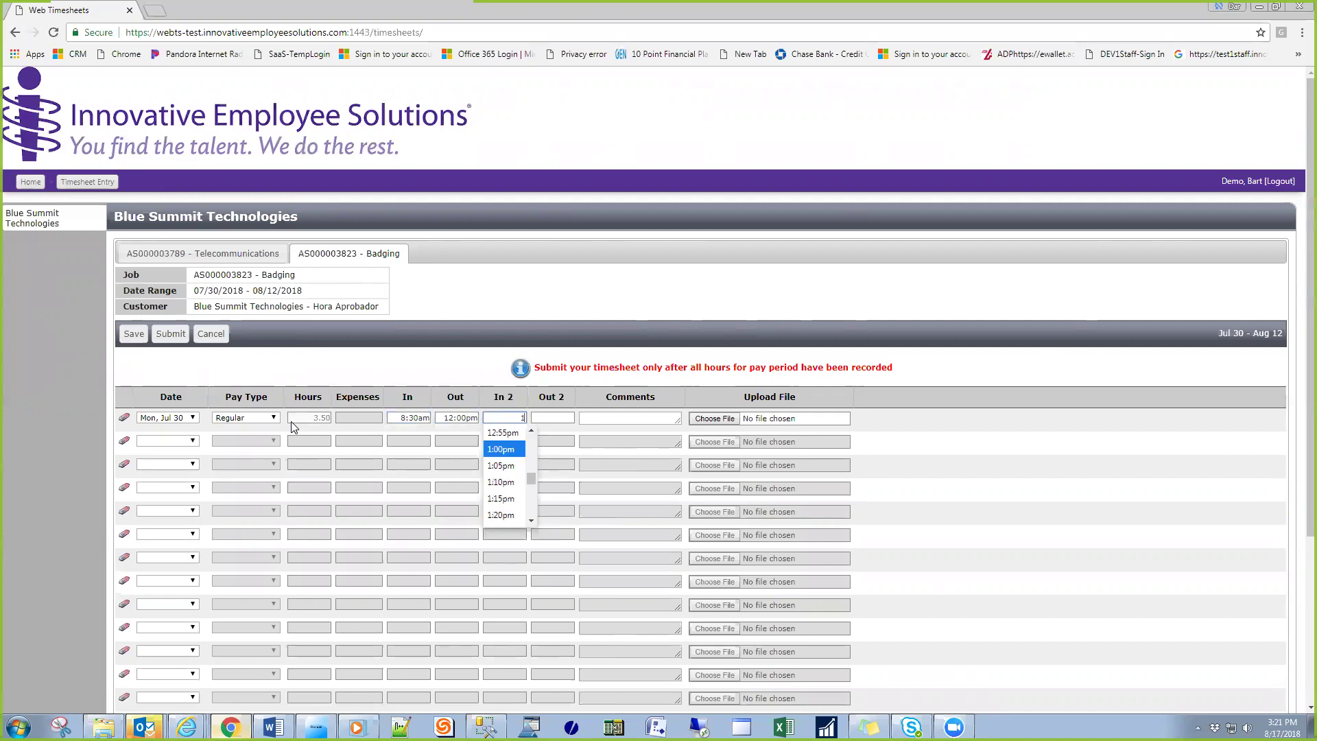
{"action": "key", "text": "Tab"}
{"action": "type", "text": "5:30p"}
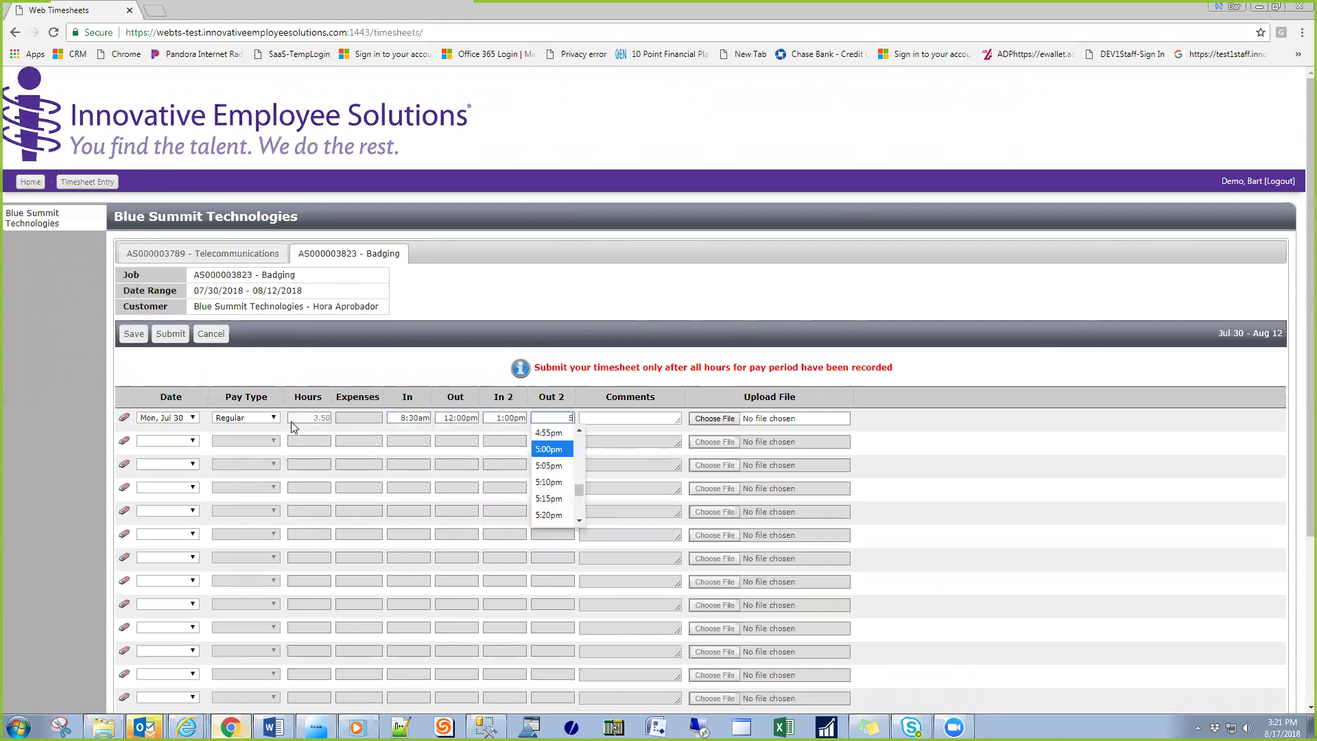
{"action": "key", "text": "Tab"}
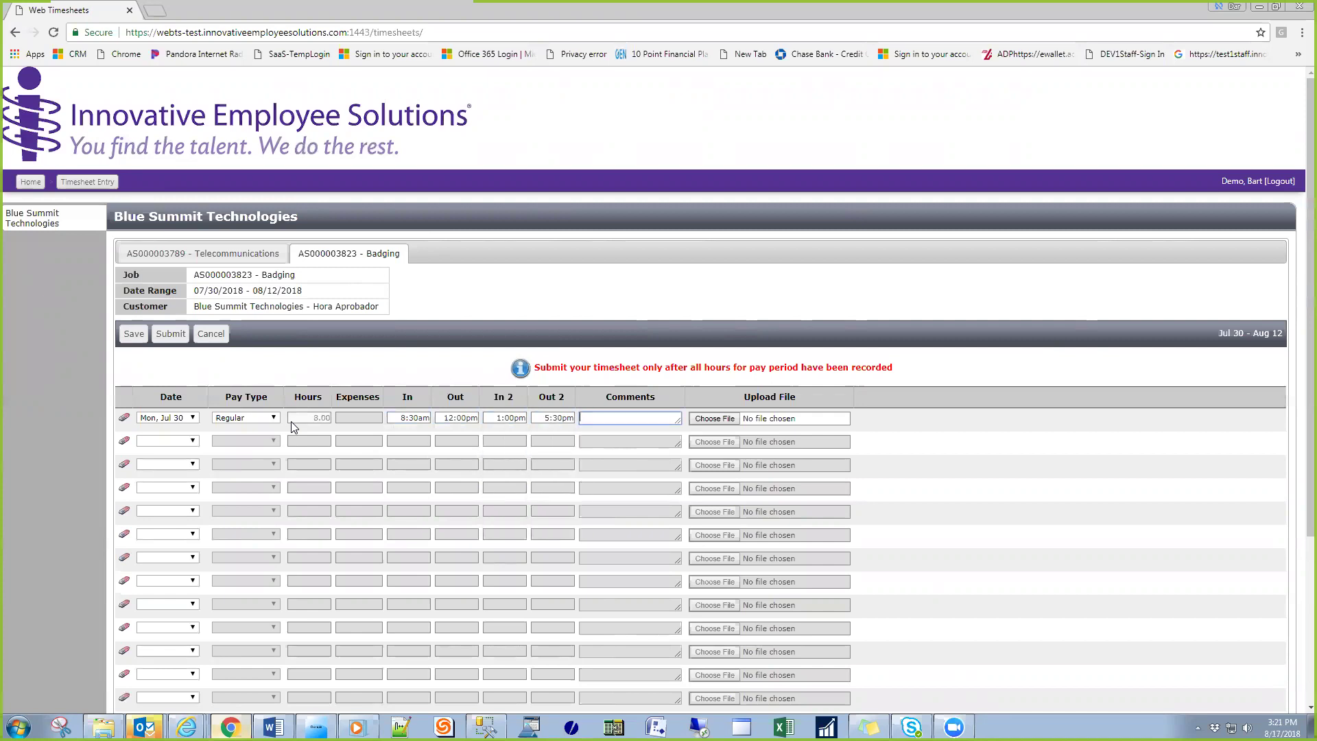
- On the Telecommunications job, log 8.00 hours for Mon, Jul 30 in the first row
{"action": "left_click", "coordinate": [221, 256]}
{"action": "left_click", "coordinate": [195, 419]}
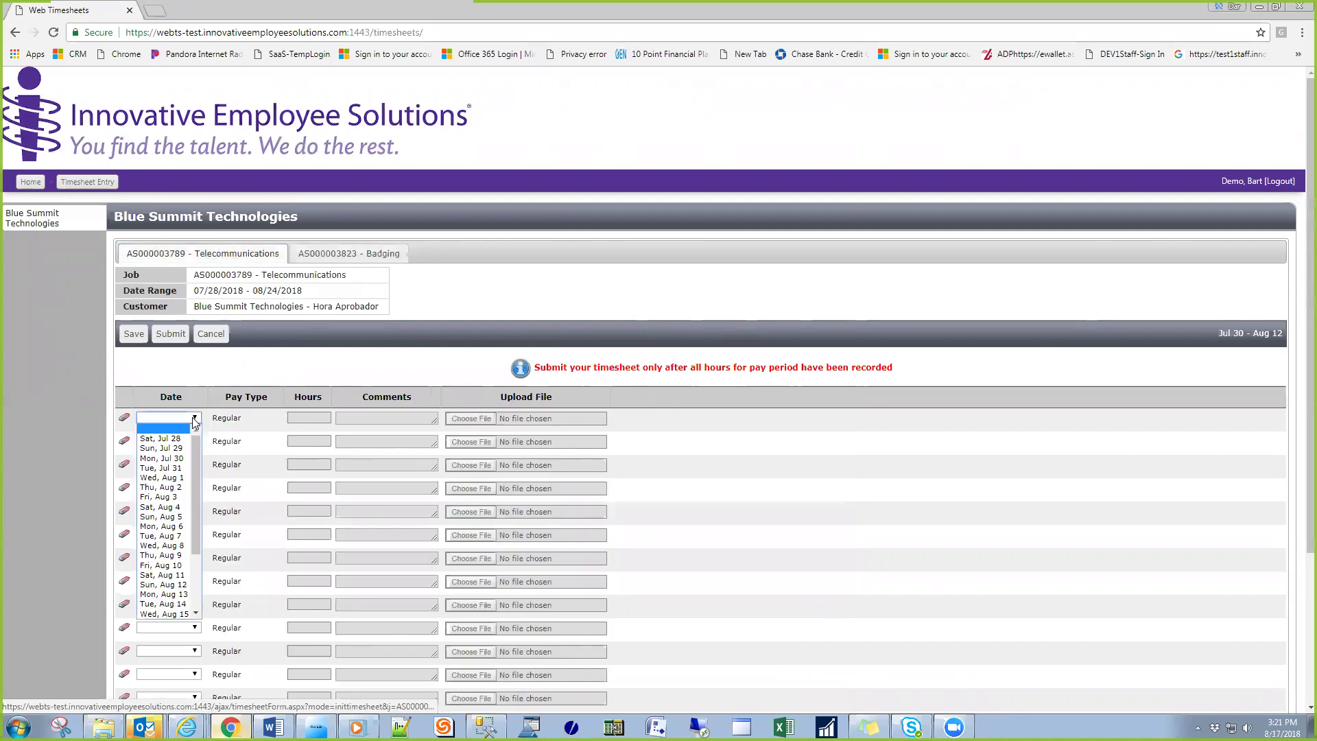
{"action": "left_click", "coordinate": [199, 444]}
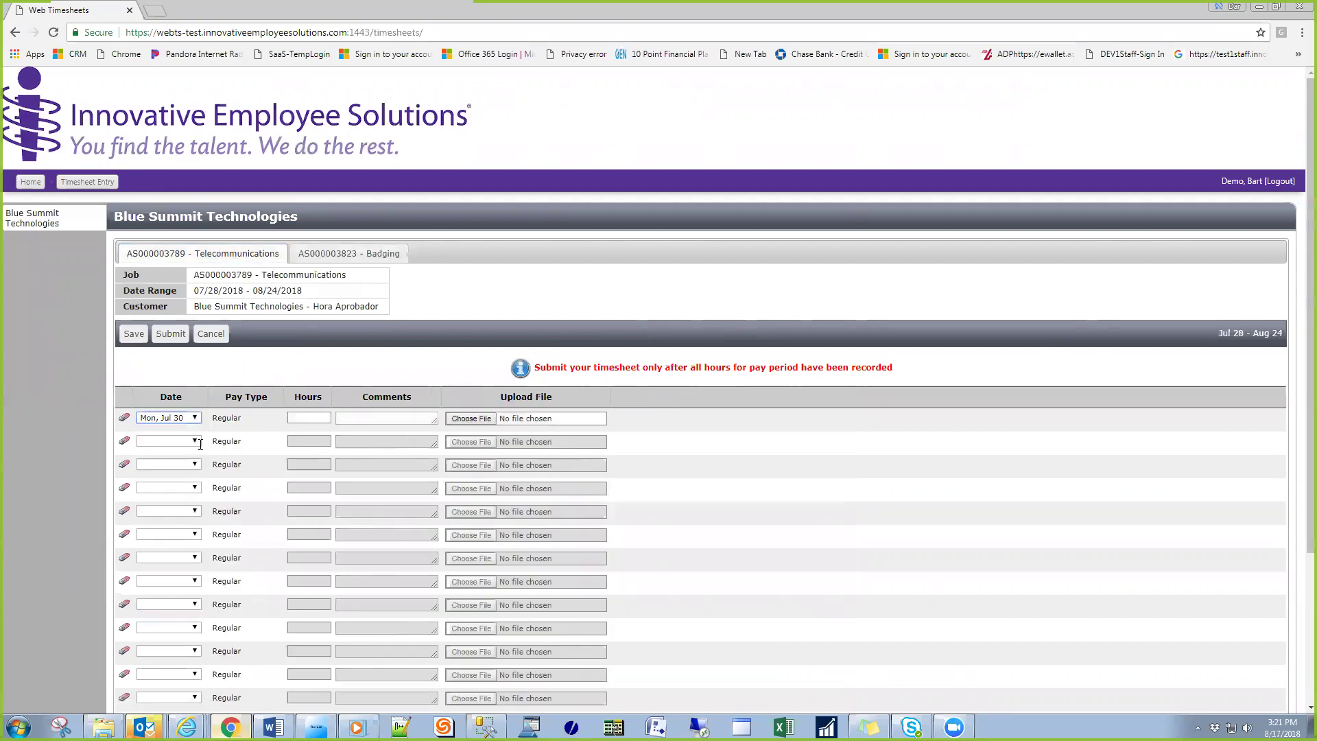
{"action": "left_click", "coordinate": [302, 419]}
{"action": "type", "text": "8.00"}
{"action": "key", "text": "Tab"}
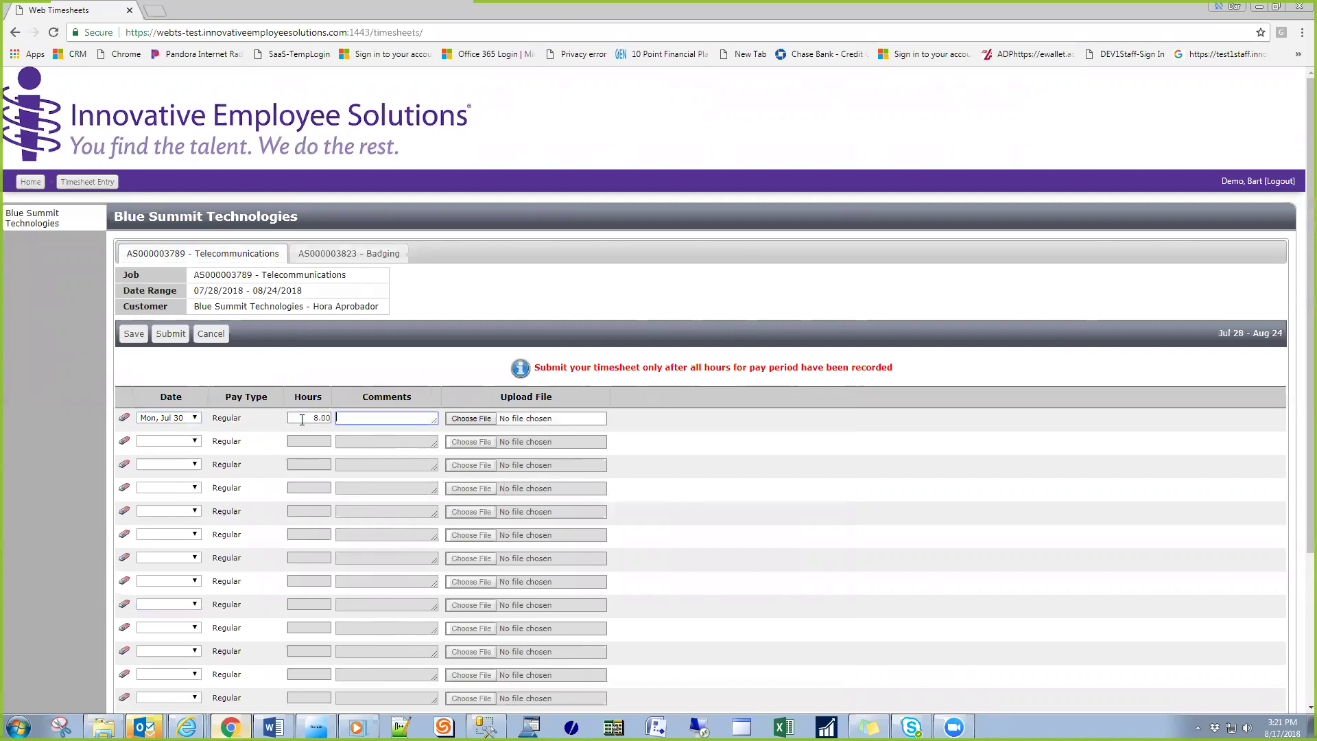
- Add the comment 'Test' to the Badging job's Regular line
{"action": "left_click", "coordinate": [332, 259]}
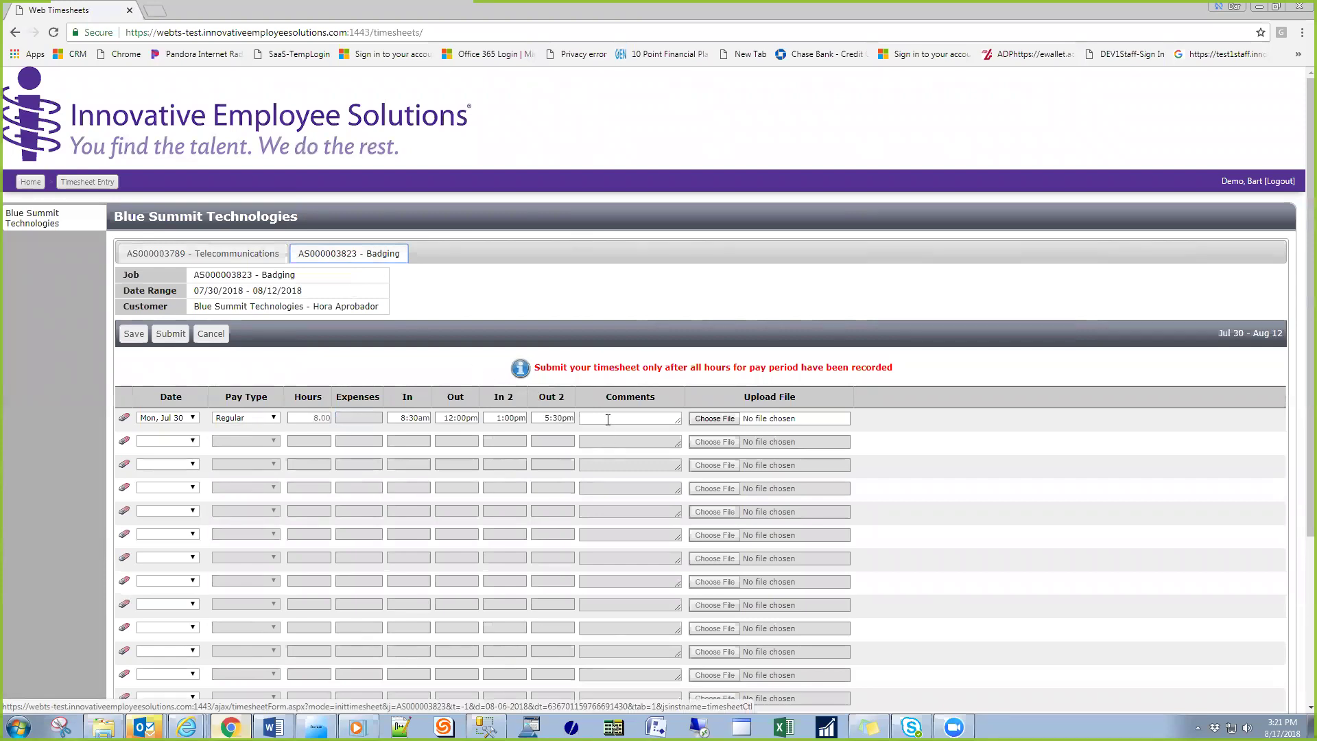
{"action": "left_click", "coordinate": [608, 420]}
{"action": "type", "text": "Test"}
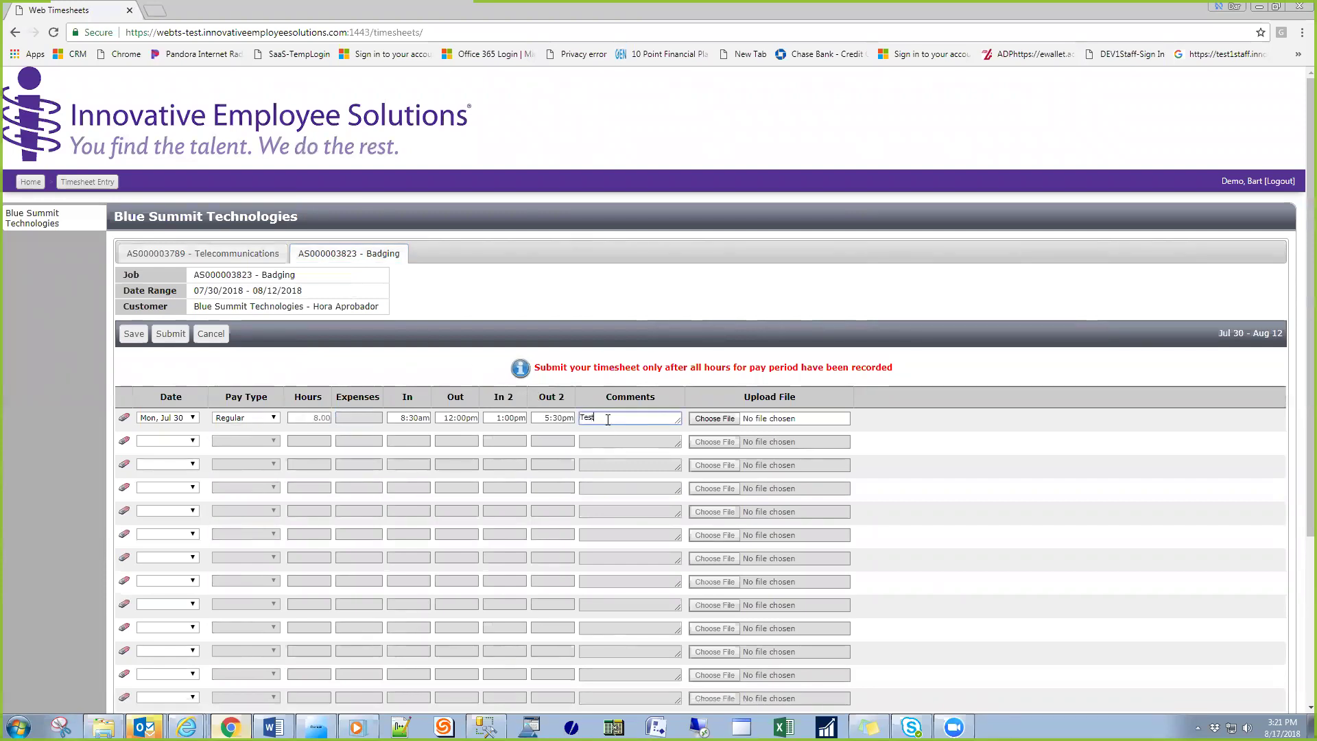
{"action": "key", "text": "Tab"}
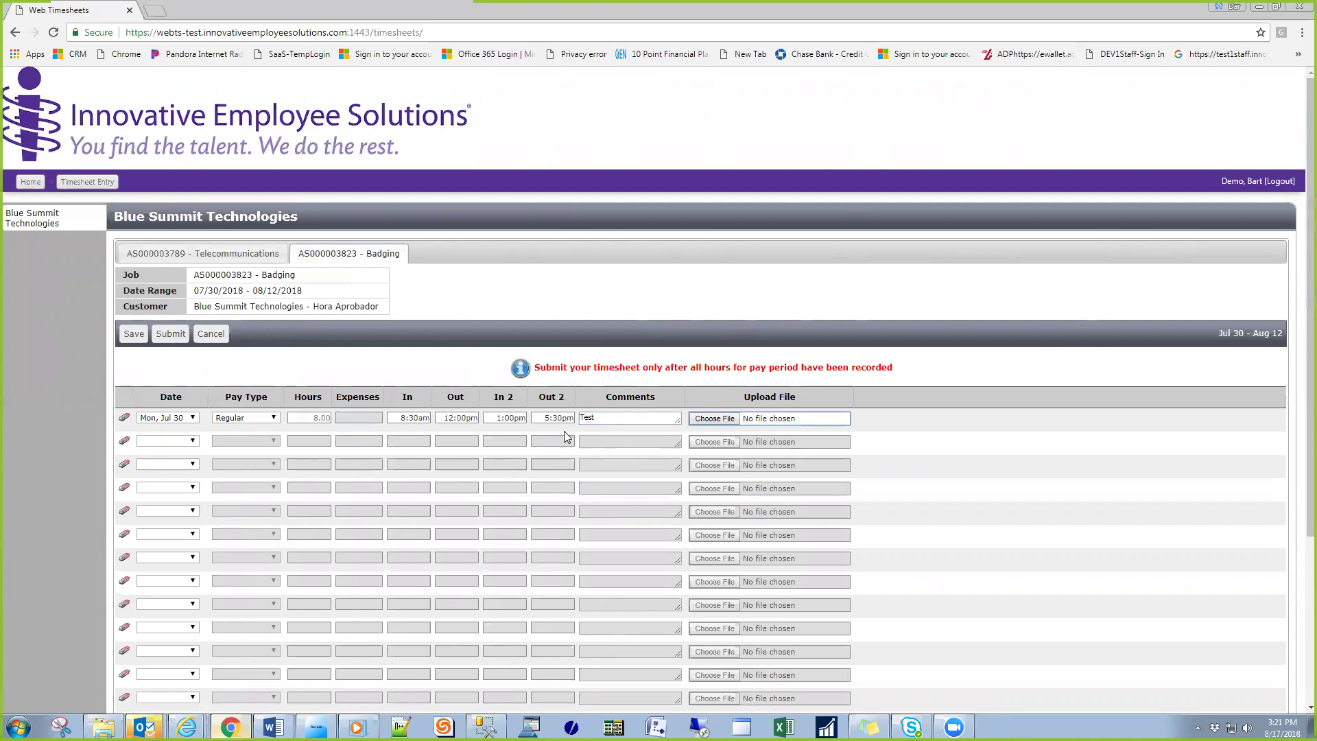
- Add a second row for Mon, Jul 30 as Expense Reimbursement of 100.00
{"action": "left_click", "coordinate": [185, 444]}
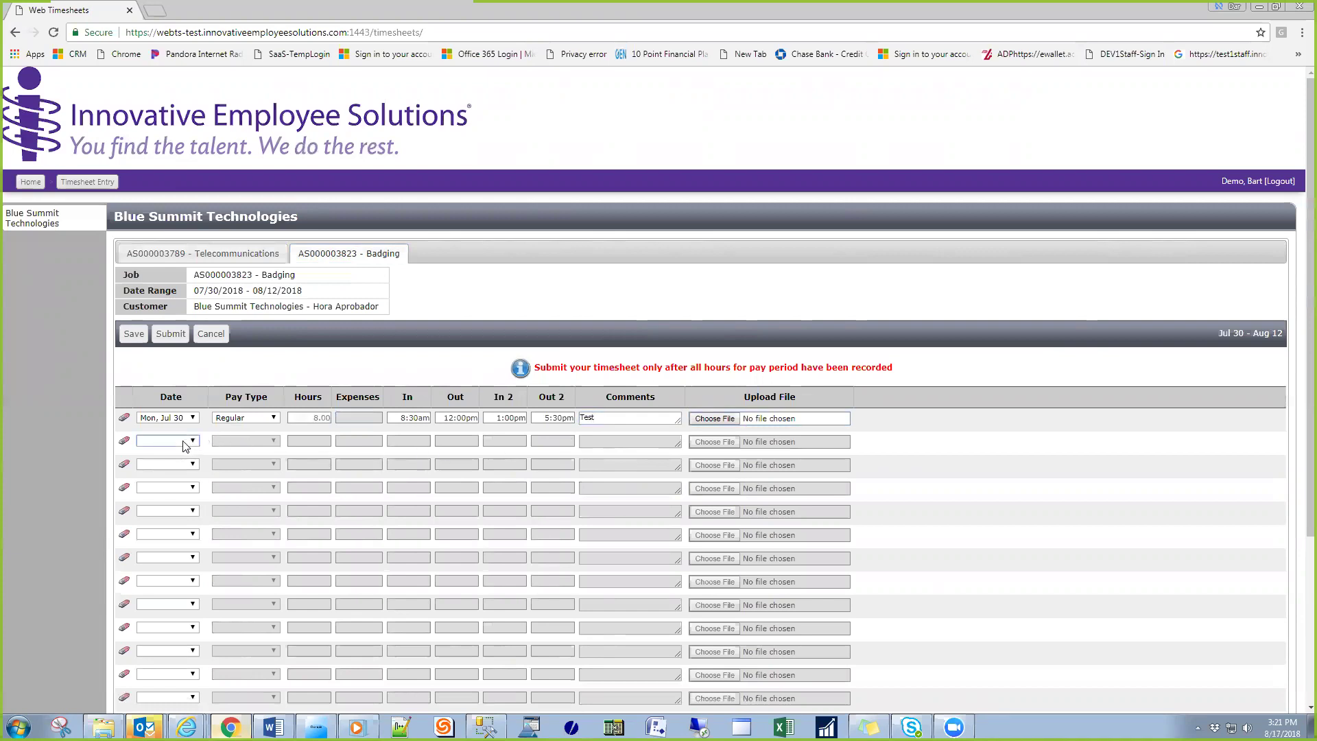
{"action": "left_click", "coordinate": [186, 444]}
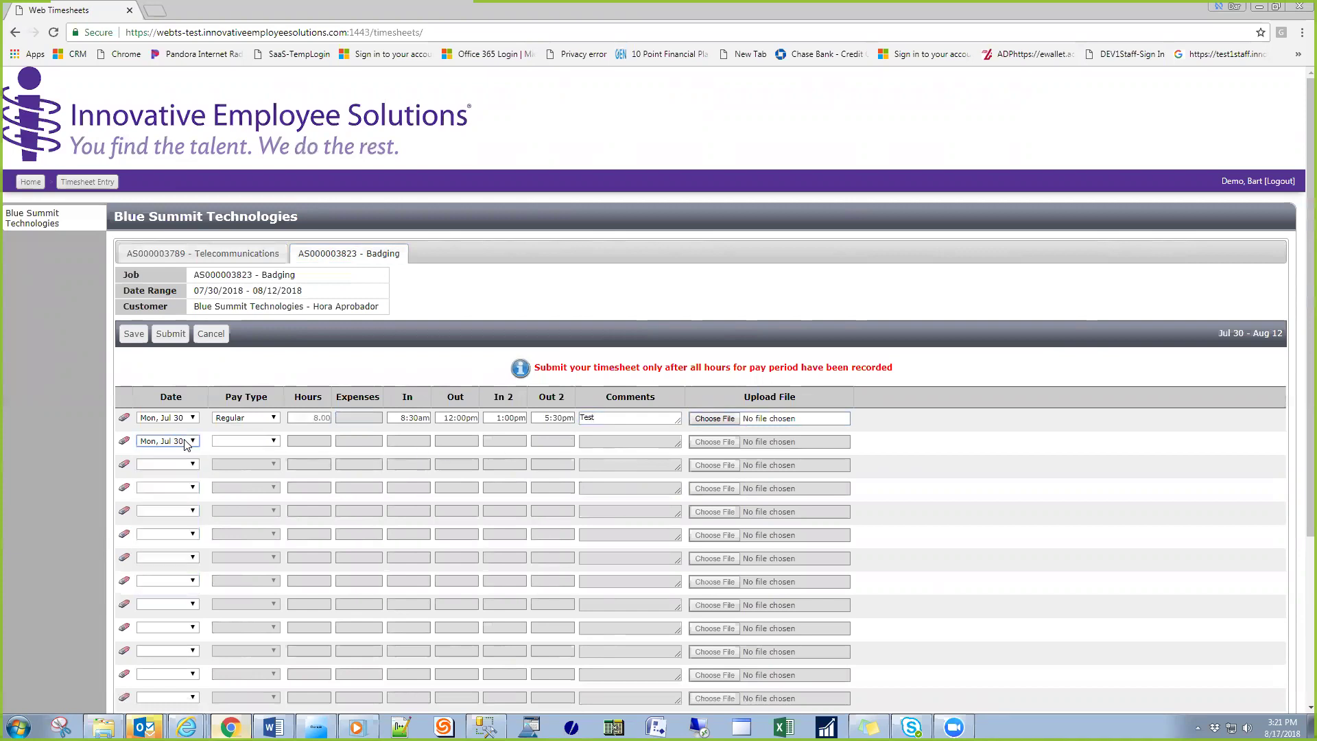
{"action": "key", "text": "e"}
{"action": "key", "text": "Tab"}
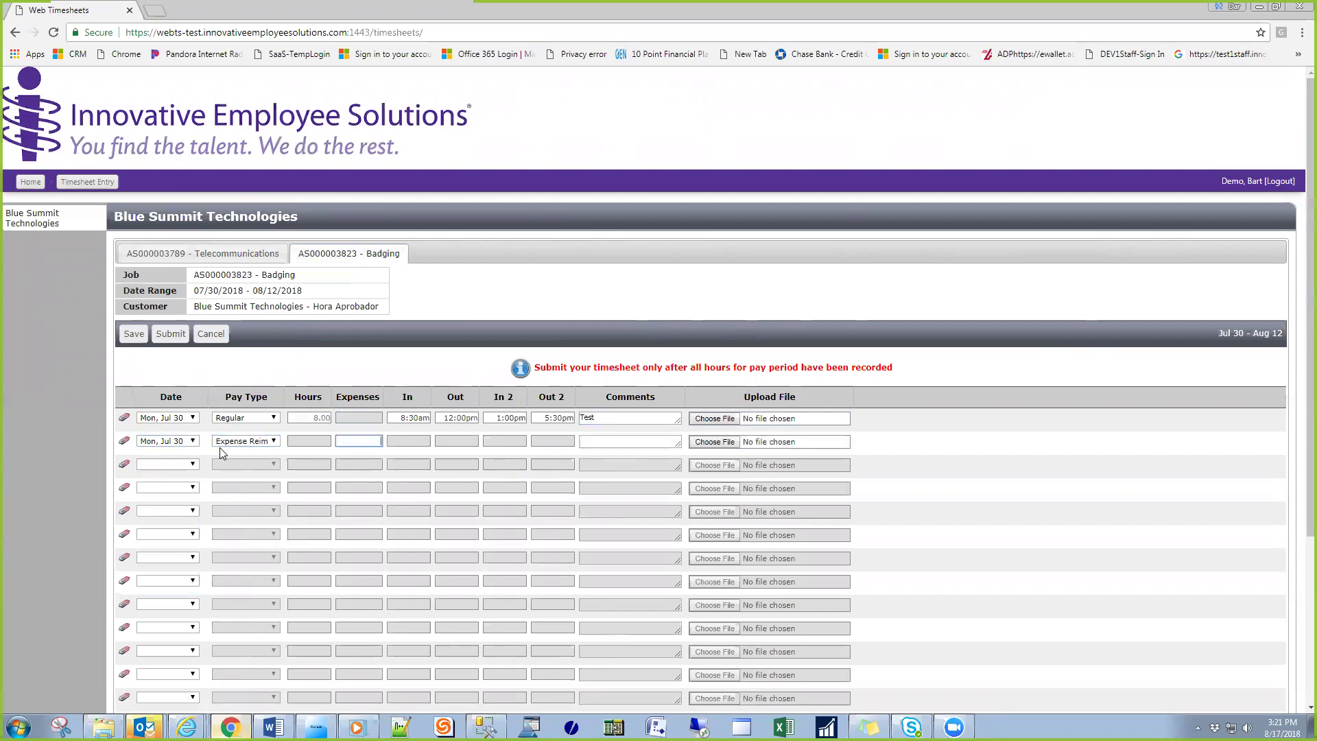
{"action": "type", "text": "100"}
{"action": "key", "text": "Tab"}
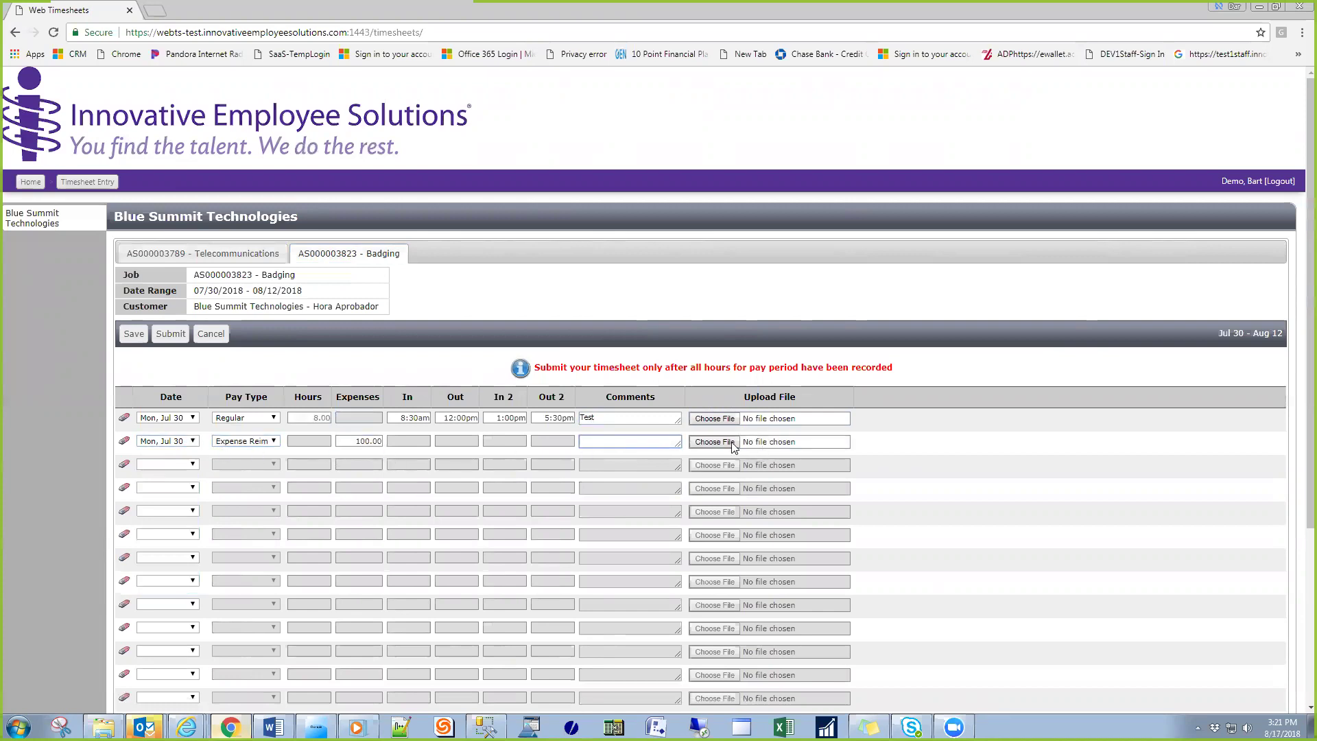
- Attach Test Upload.docx, listing All Files types, as the expense line's receipt
{"action": "left_click", "coordinate": [726, 442]}
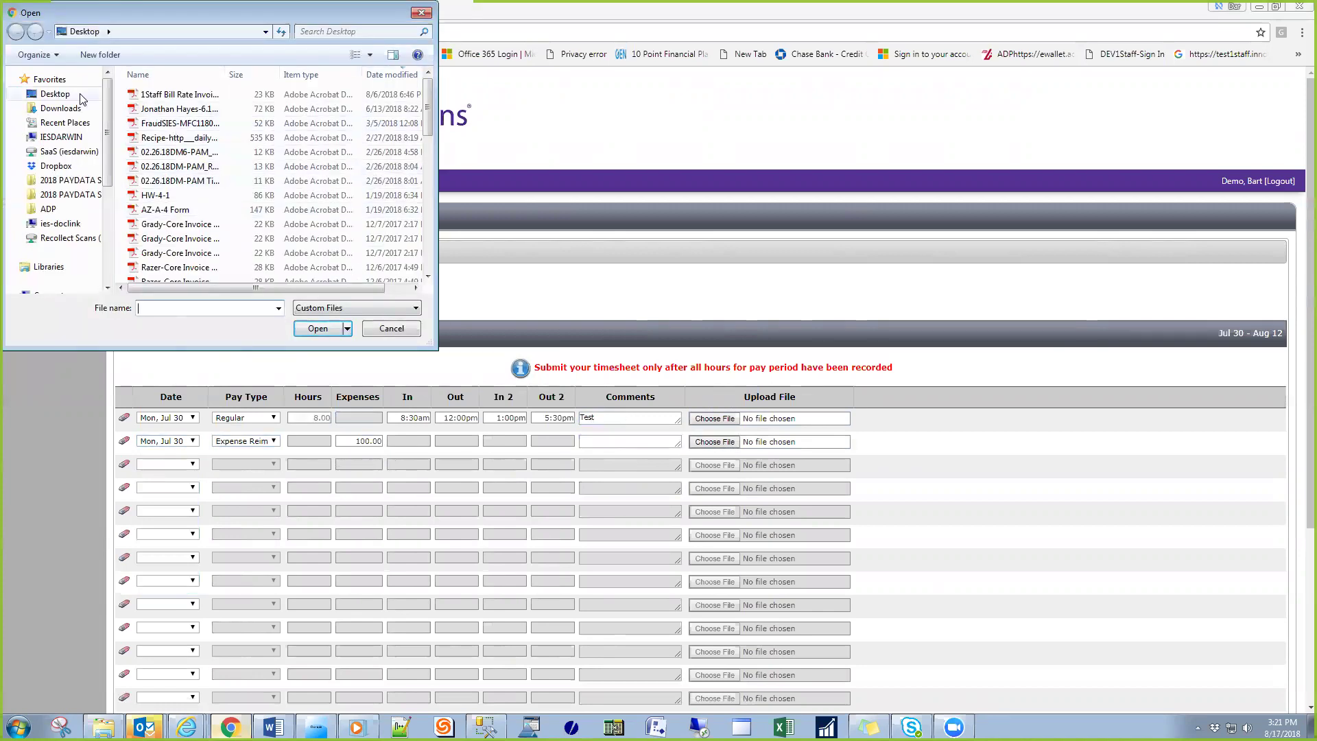
{"action": "left_click", "coordinate": [360, 309]}
{"action": "left_click", "coordinate": [336, 333]}
{"action": "left_click", "coordinate": [148, 95]}
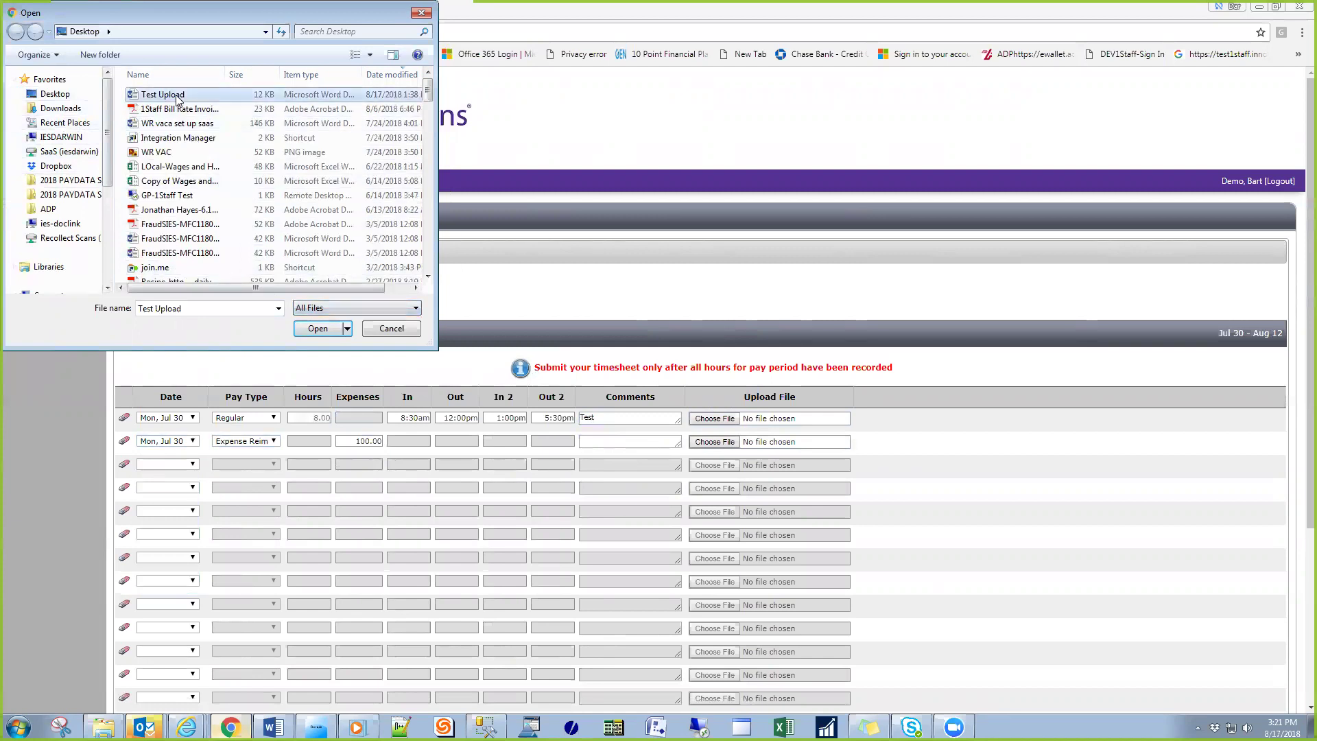
{"action": "left_click", "coordinate": [326, 331]}
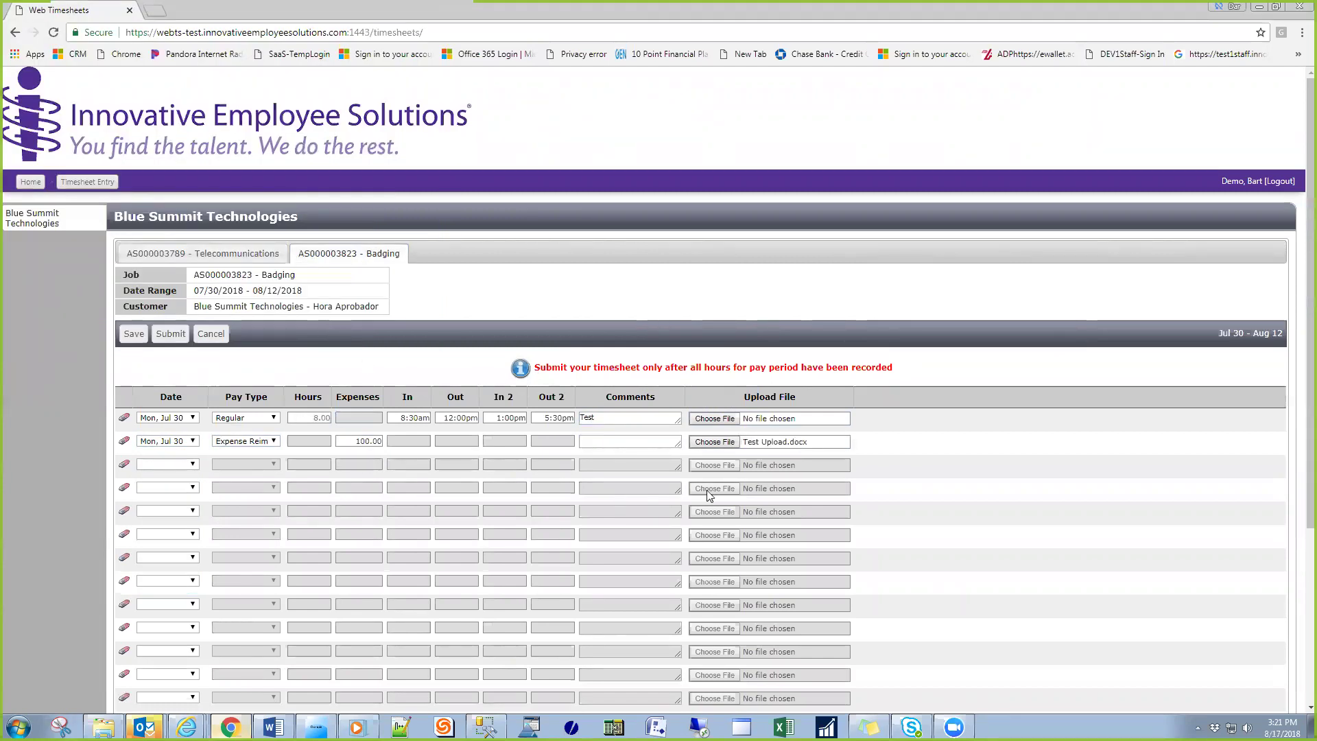